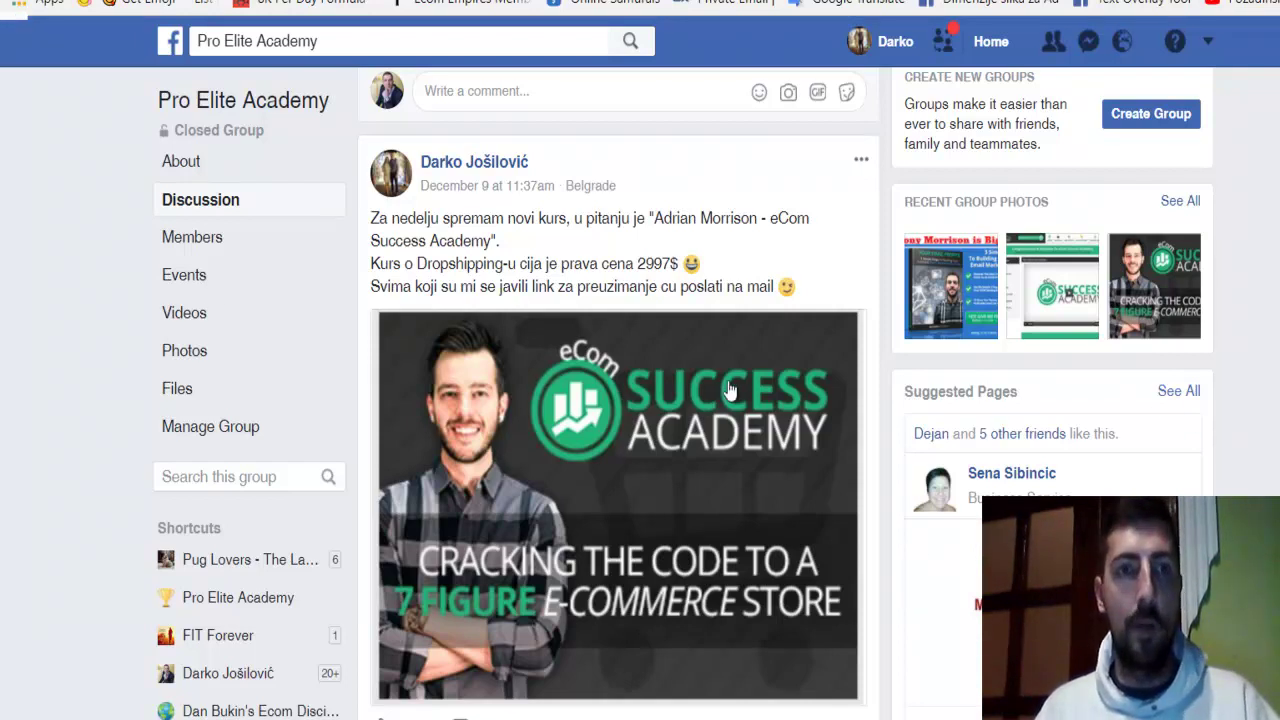
Go from the Facebook group to Ads Manager and start creating a new campaign.
click(1020, 40)
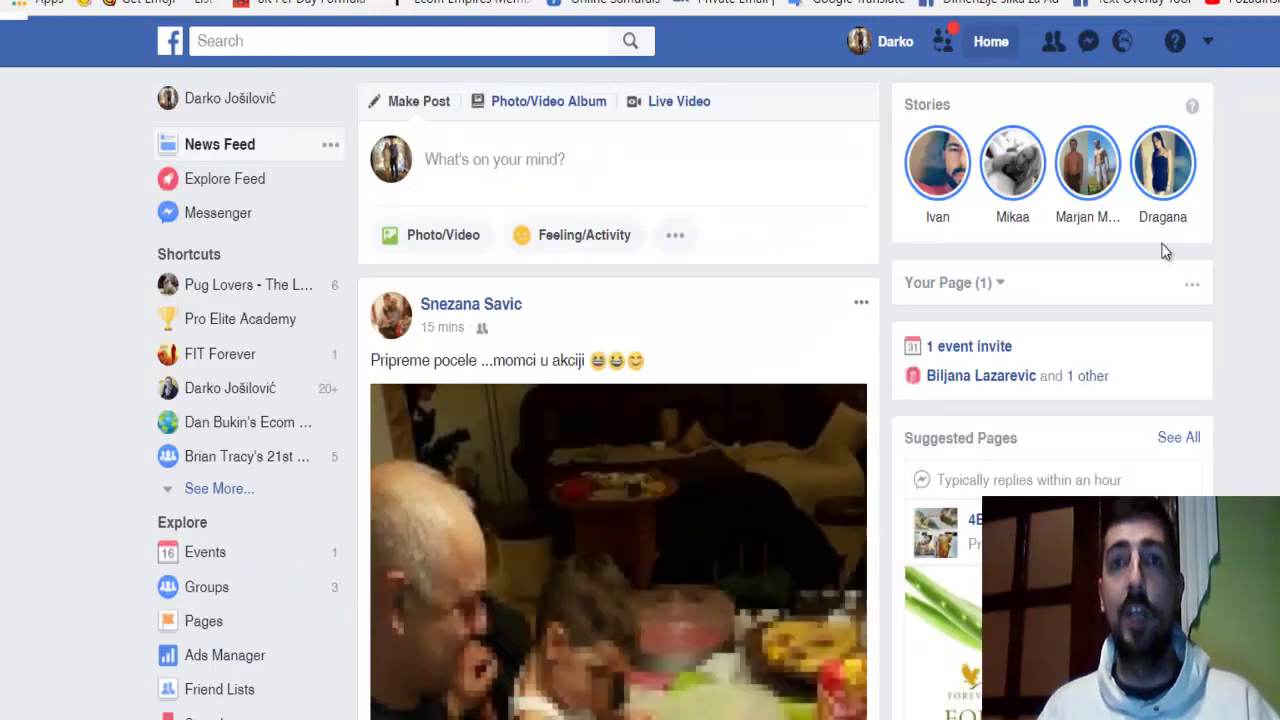
click(230, 658)
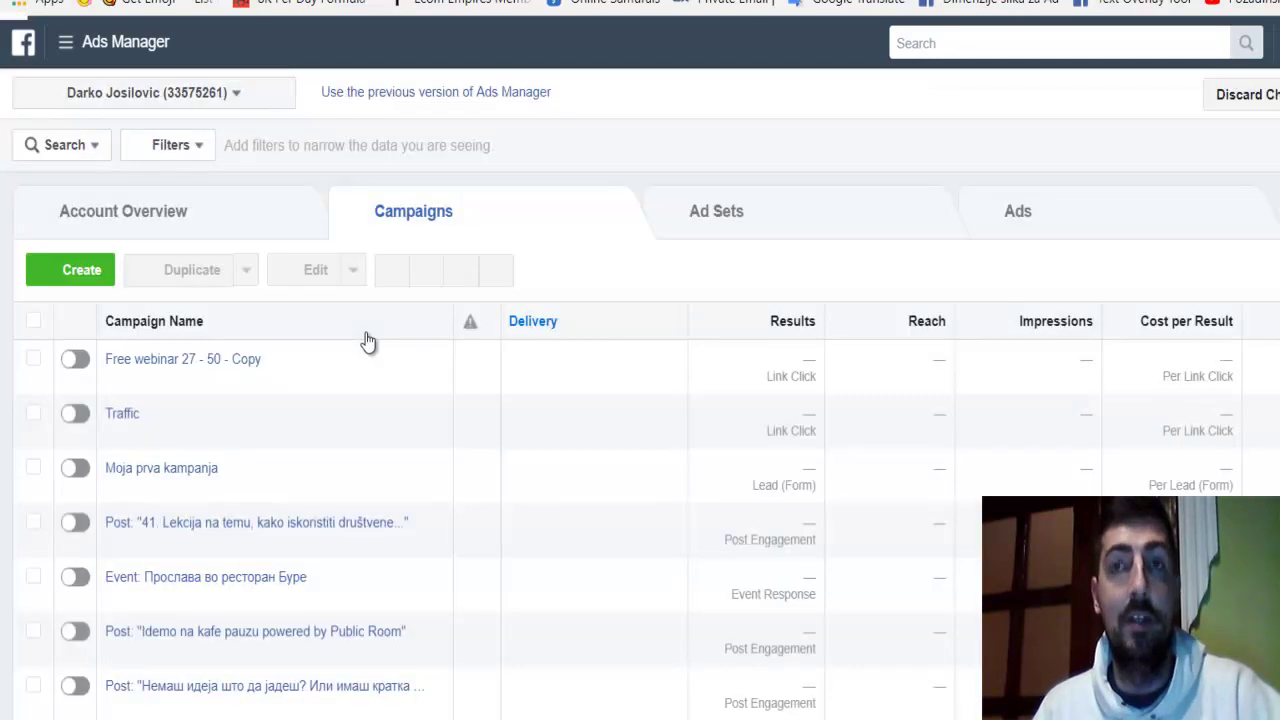
click(79, 273)
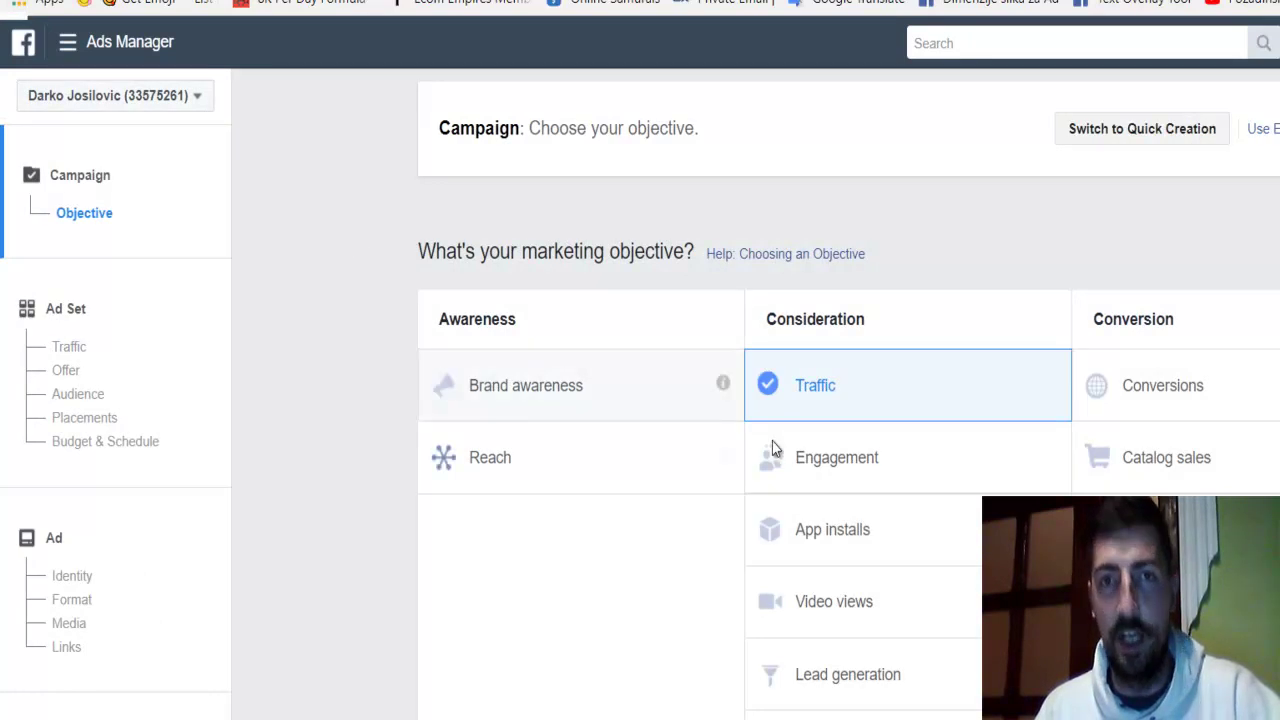
Choose Conversions as the marketing objective with Purchases as the key result, and continue to the ad set.
scroll(879, 448, down, 1)
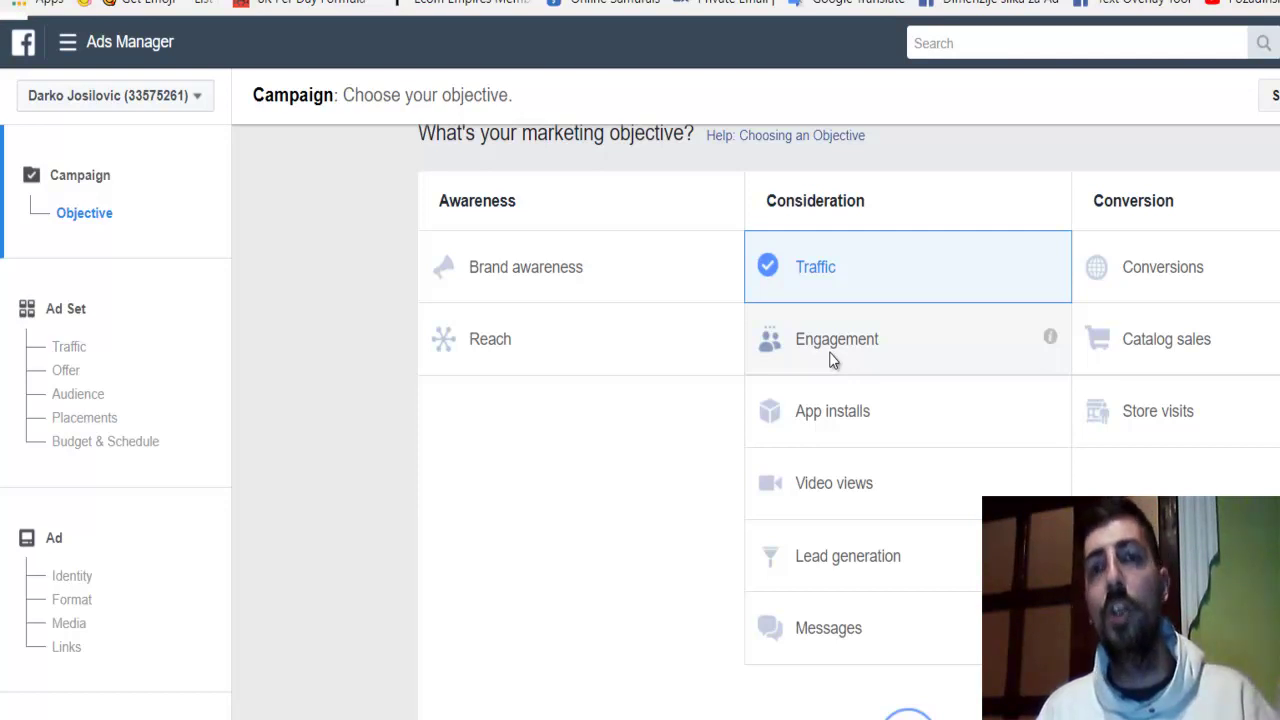
click(1166, 276)
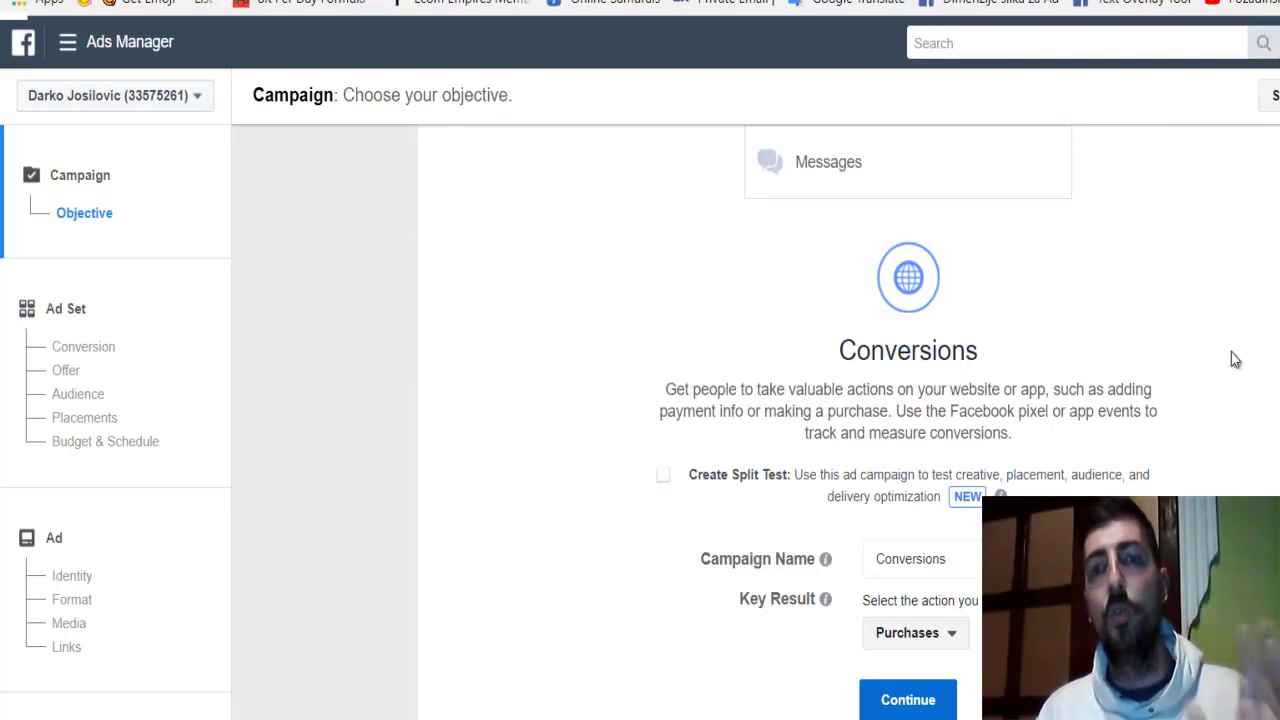
click(948, 641)
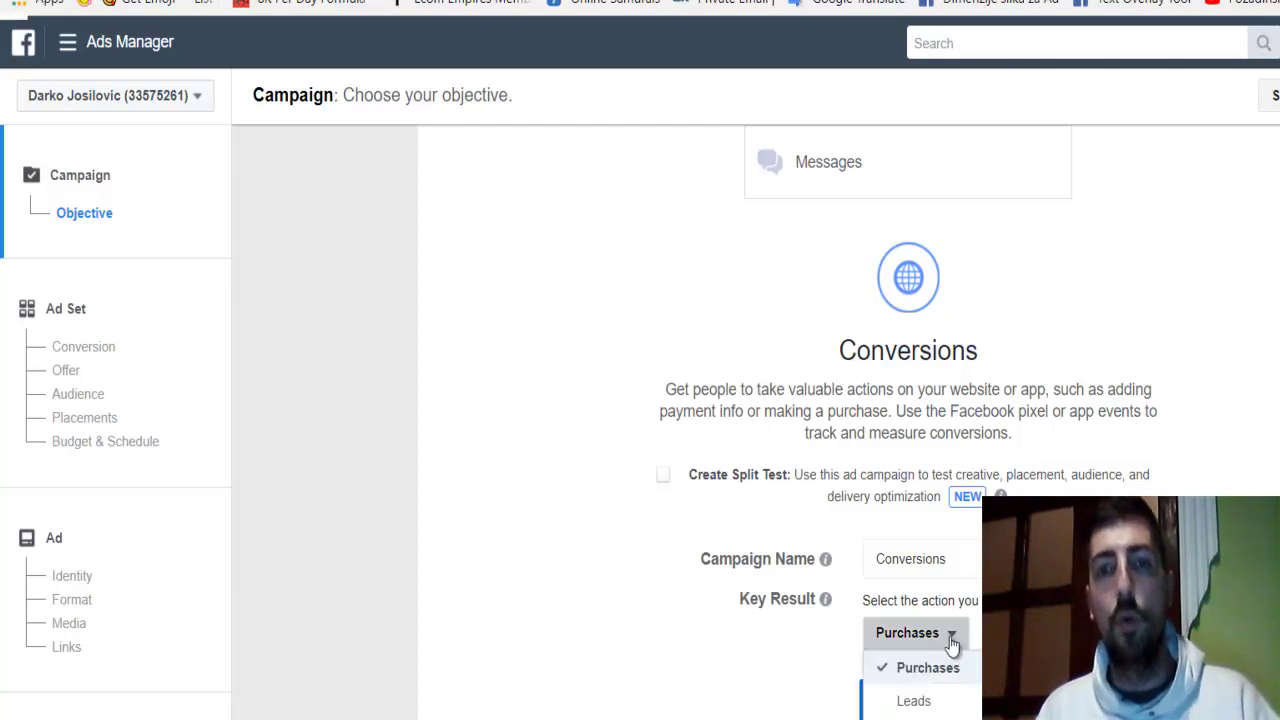
key(Escape)
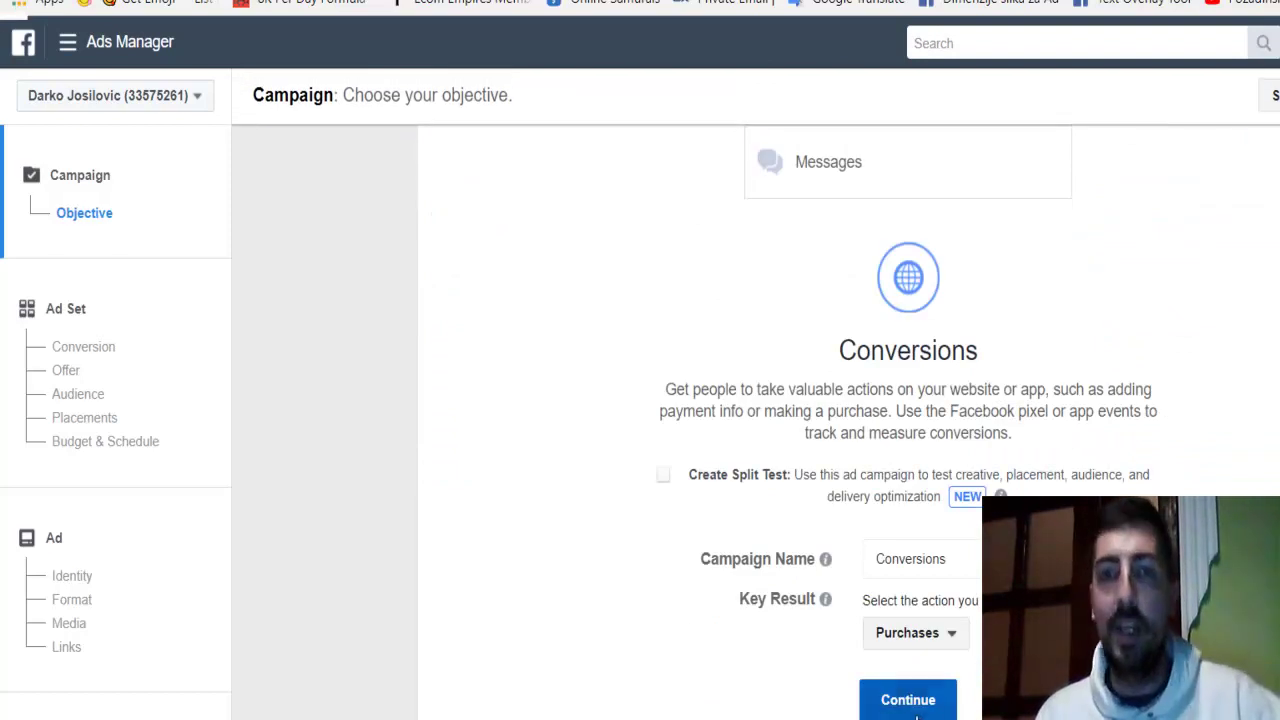
click(916, 705)
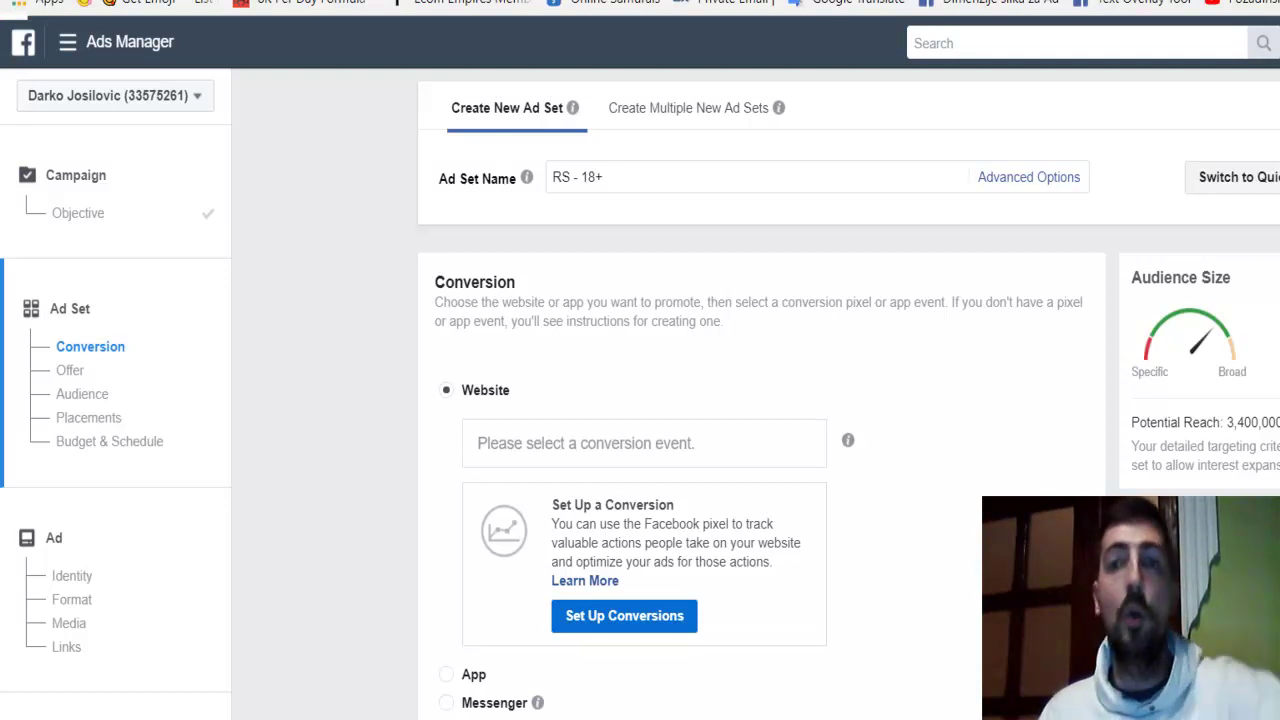
Select View Content as the website conversion event for the ad set.
scroll(756, 420, down, 3)
scroll(756, 420, up, 2)
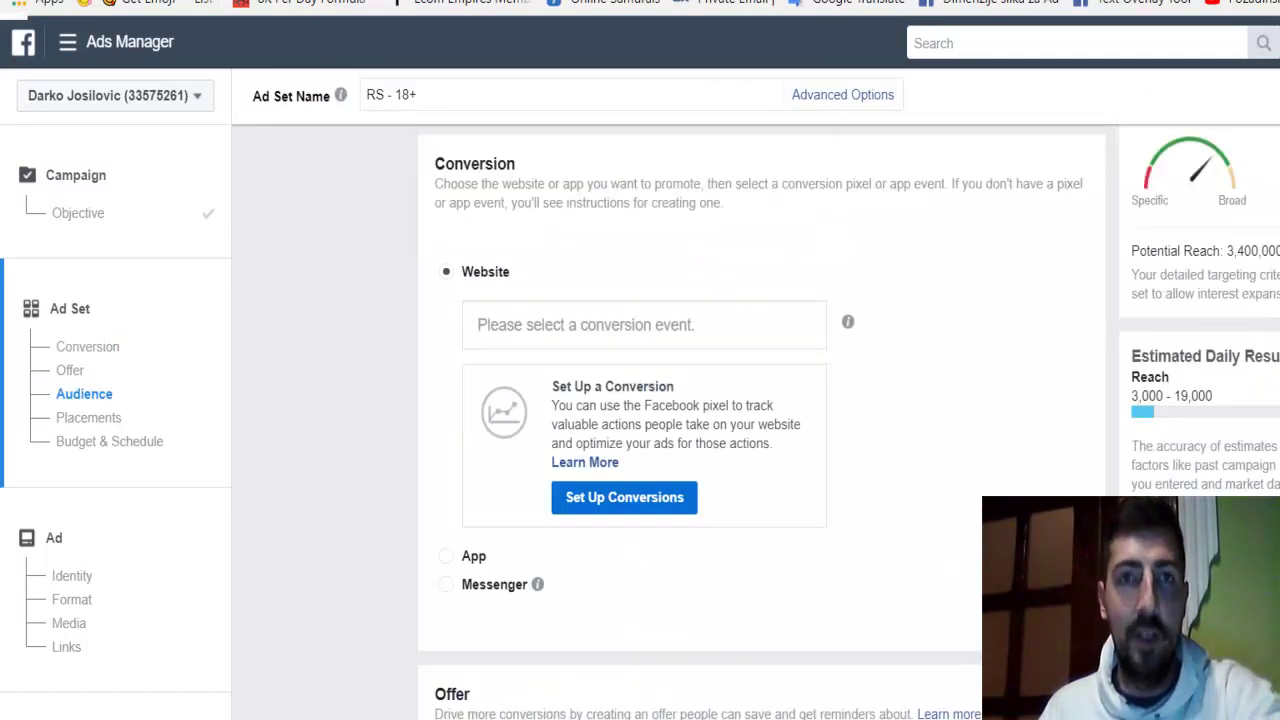
scroll(756, 400, up, 1)
scroll(756, 400, down, 2)
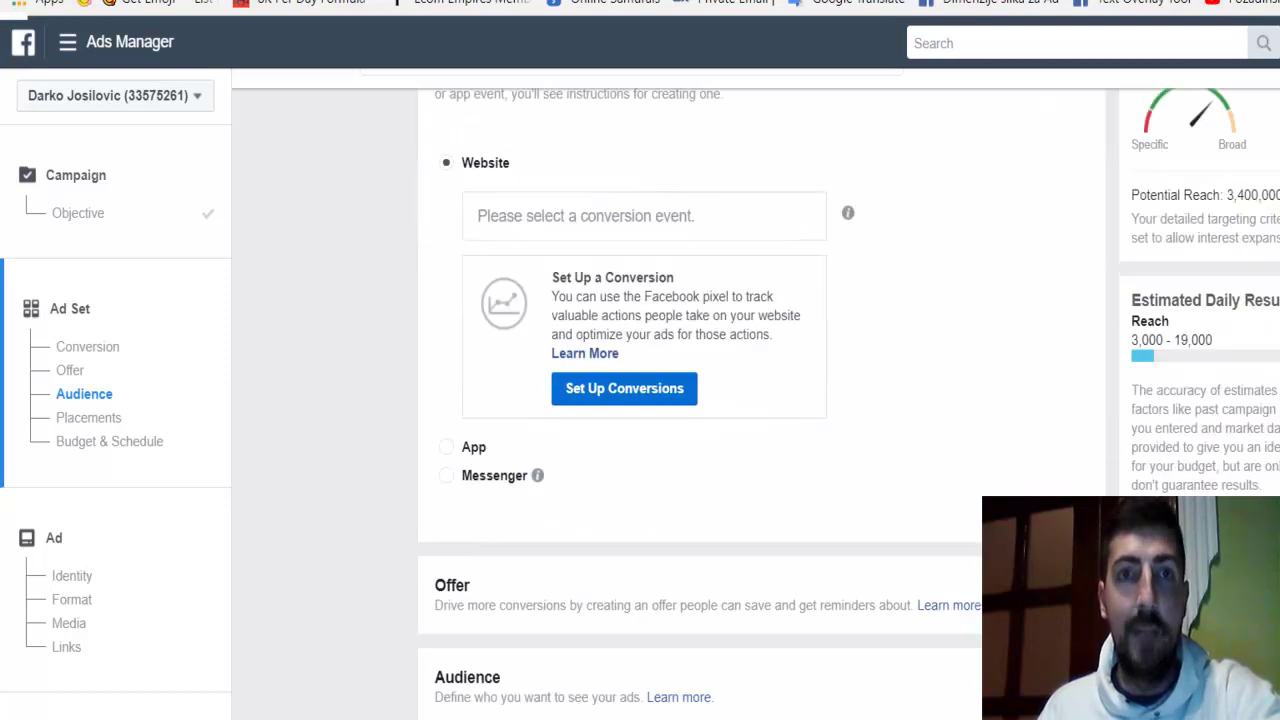
click(723, 208)
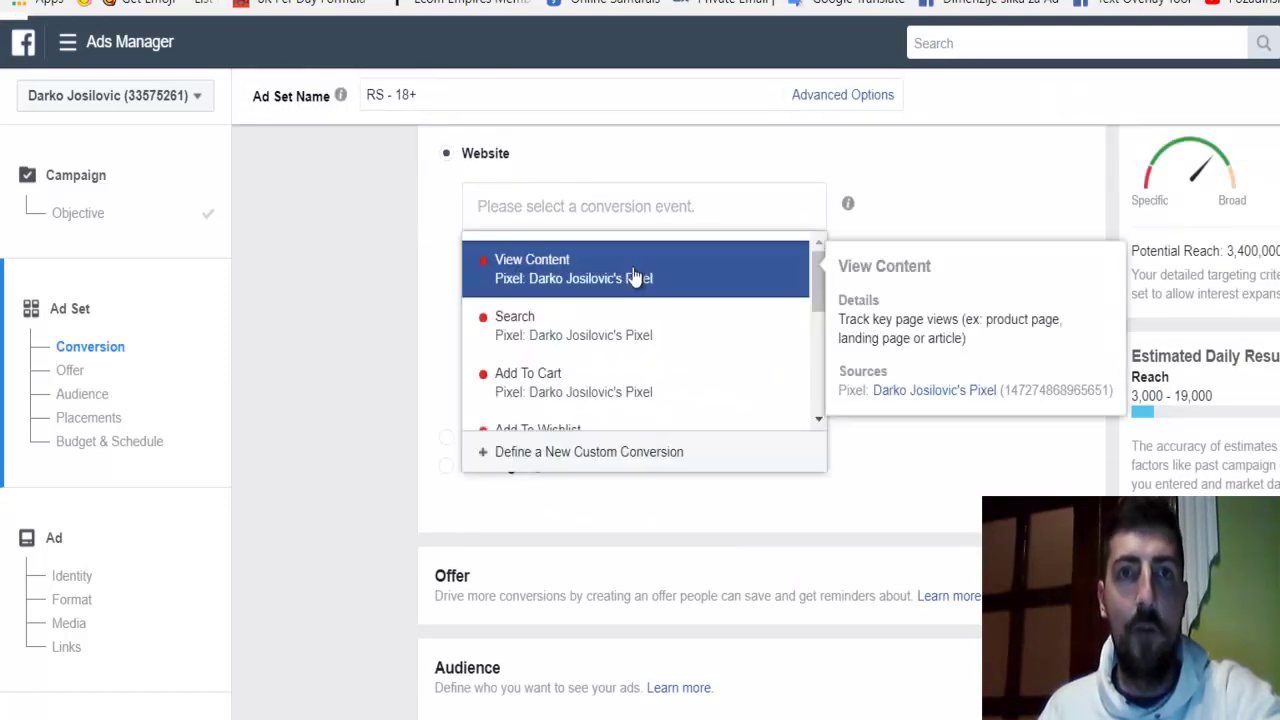
click(633, 275)
Restrict the ad set's audience to women, keeping Serbia as the location and ages 18 to 65+.
scroll(940, 335, down, 4)
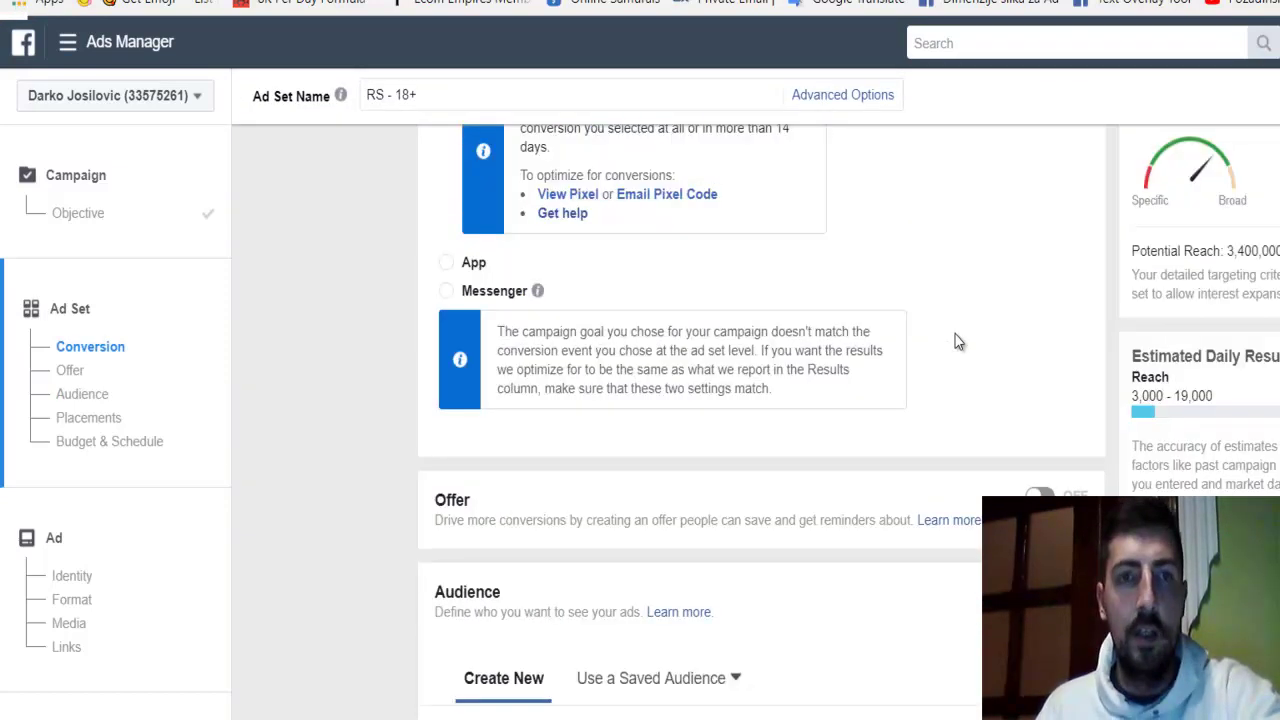
scroll(955, 342, down, 3)
scroll(909, 414, down, 3)
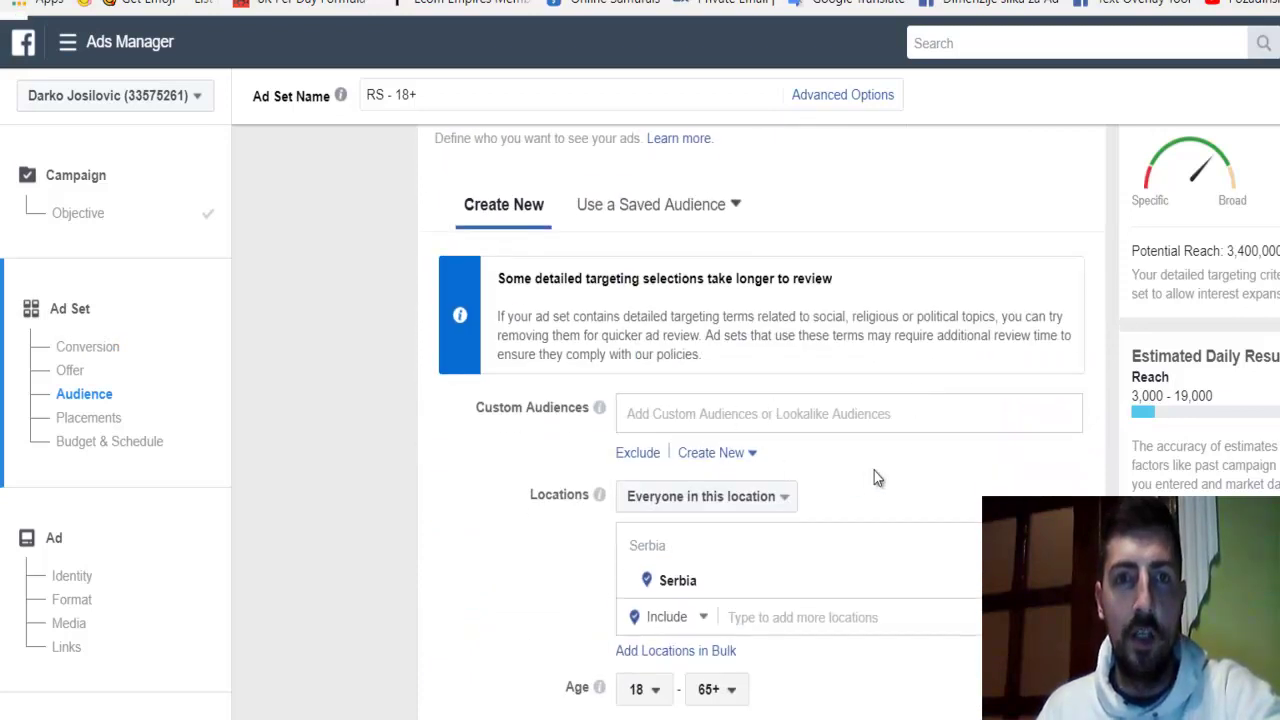
scroll(874, 478, down, 1)
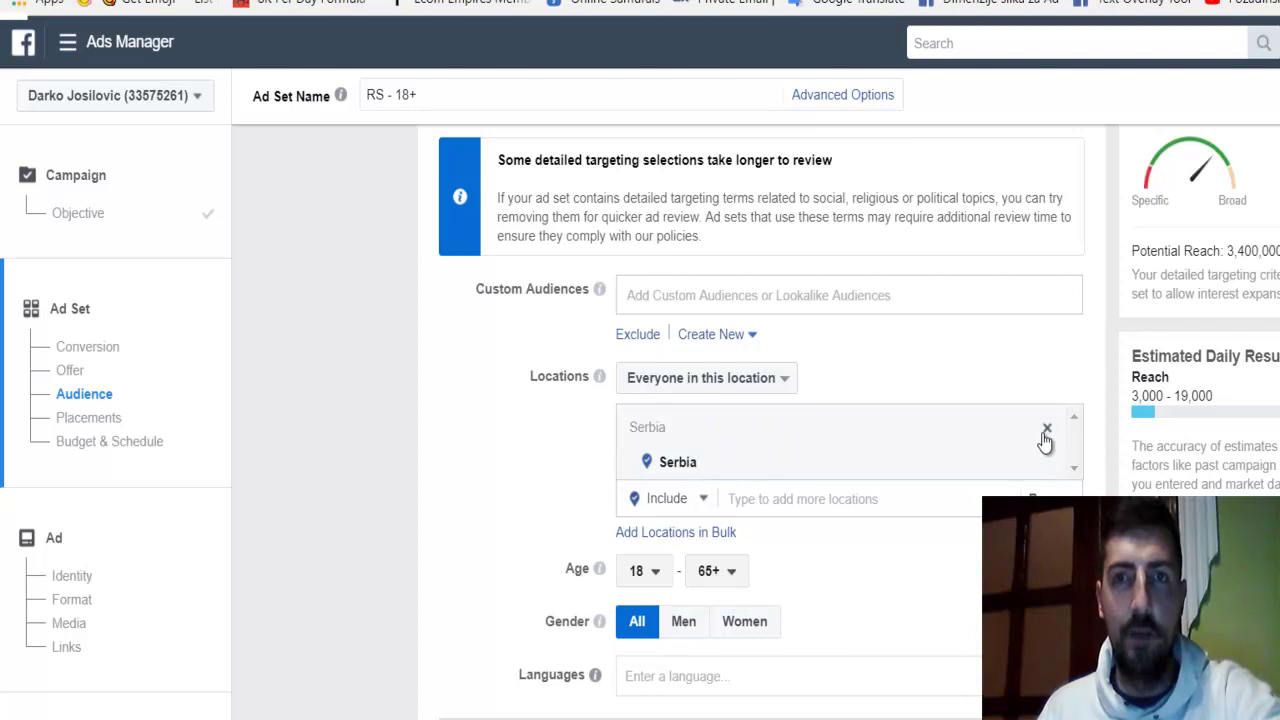
scroll(948, 603, down, 1)
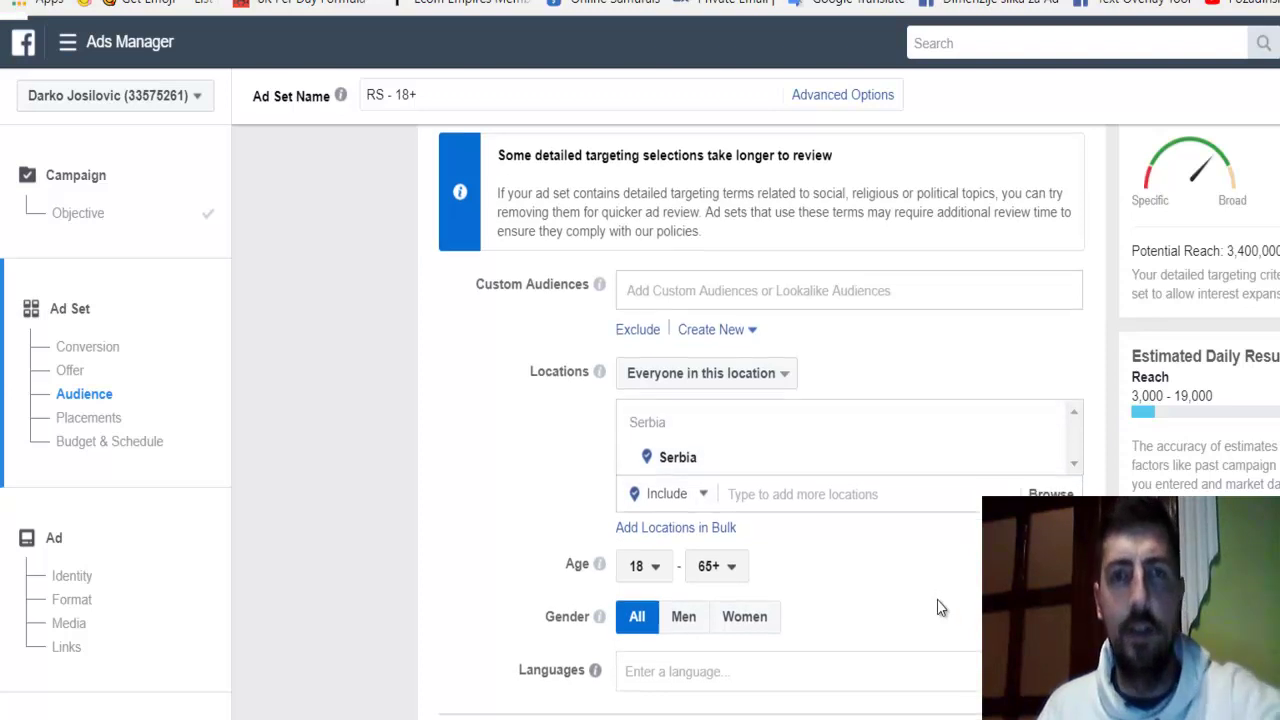
scroll(940, 606, down, 1)
click(740, 510)
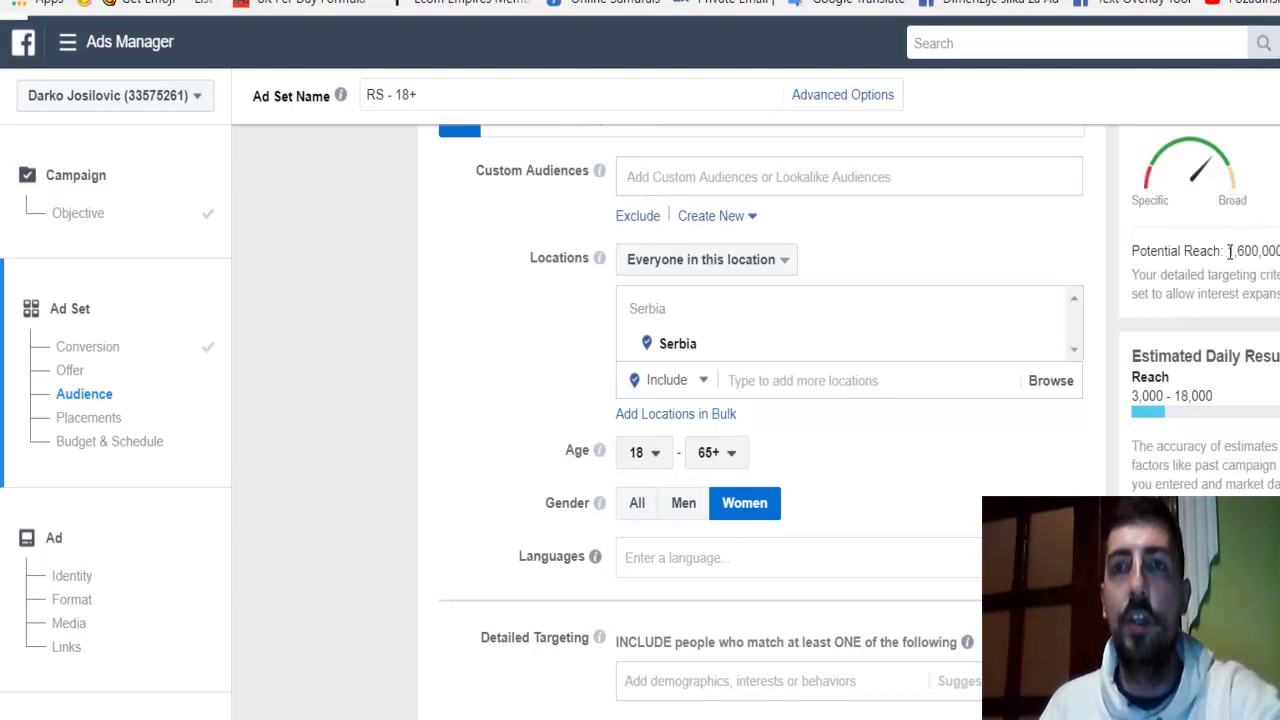
mouse_move(1276, 251)
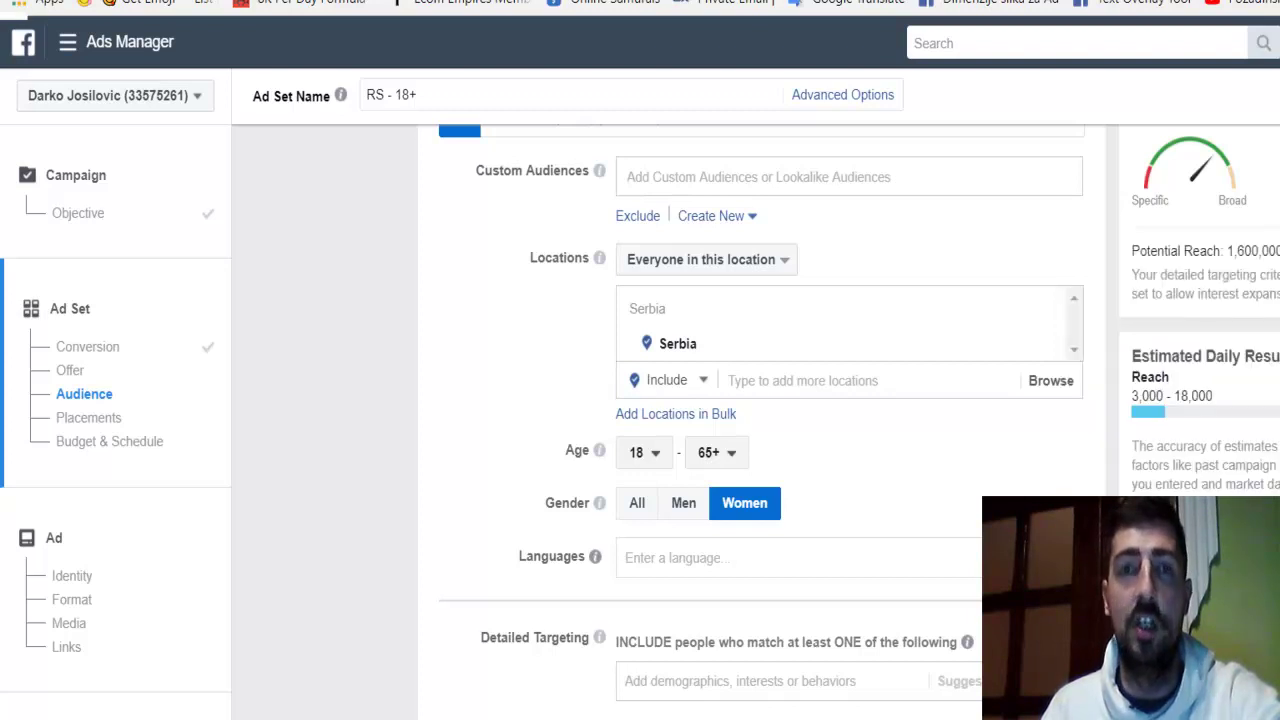
Add the Cats interest to the audience's detailed targeting.
scroll(760, 420, down, 4)
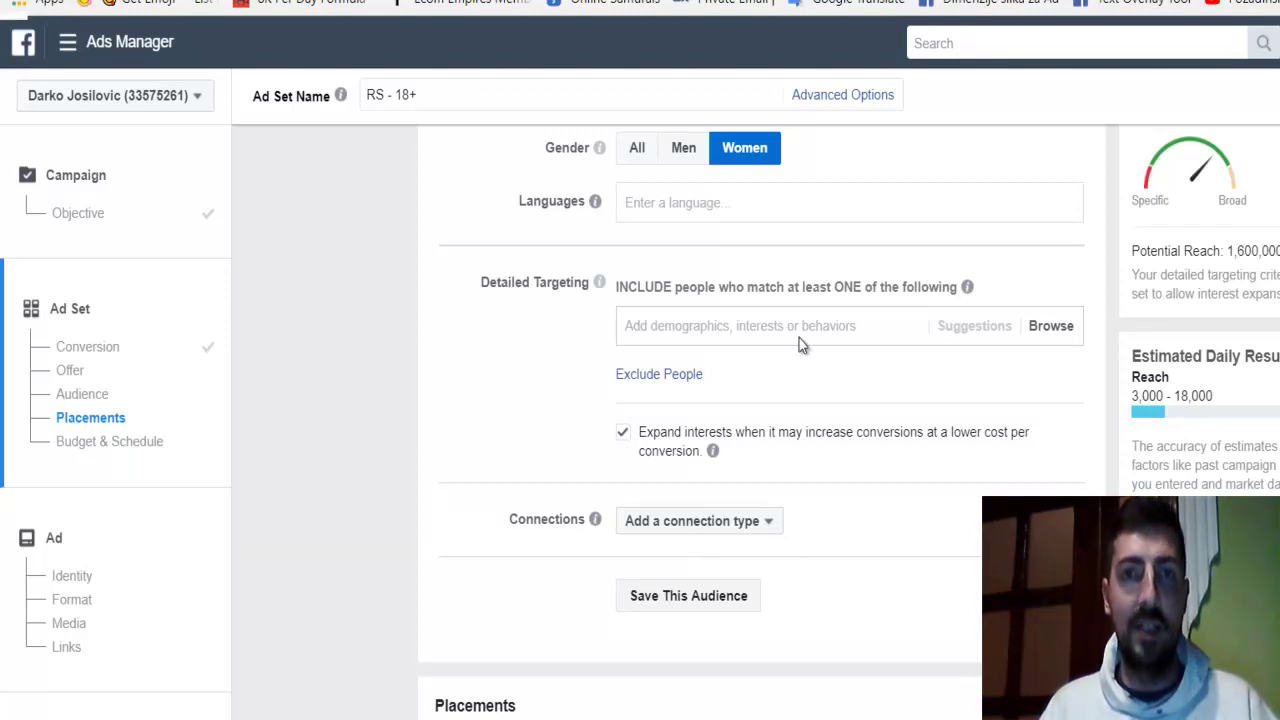
scroll(819, 390, down, 5)
scroll(846, 398, up, 6)
click(791, 445)
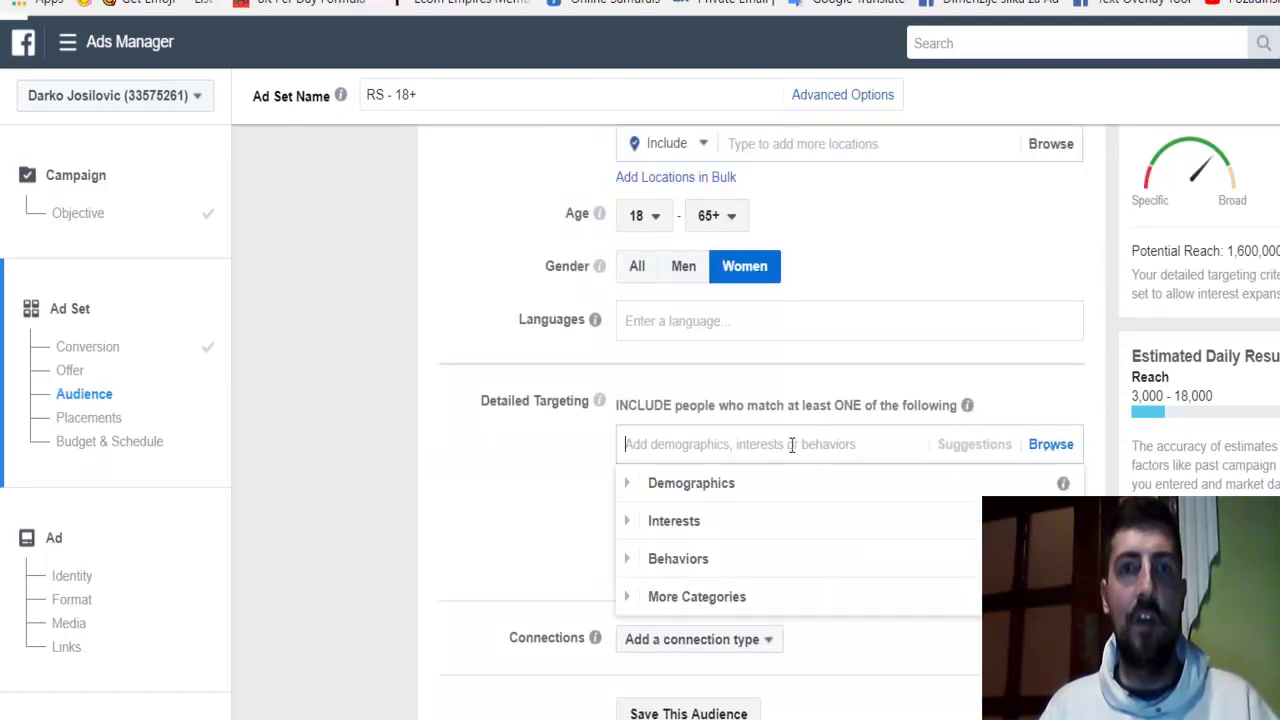
text(cat)
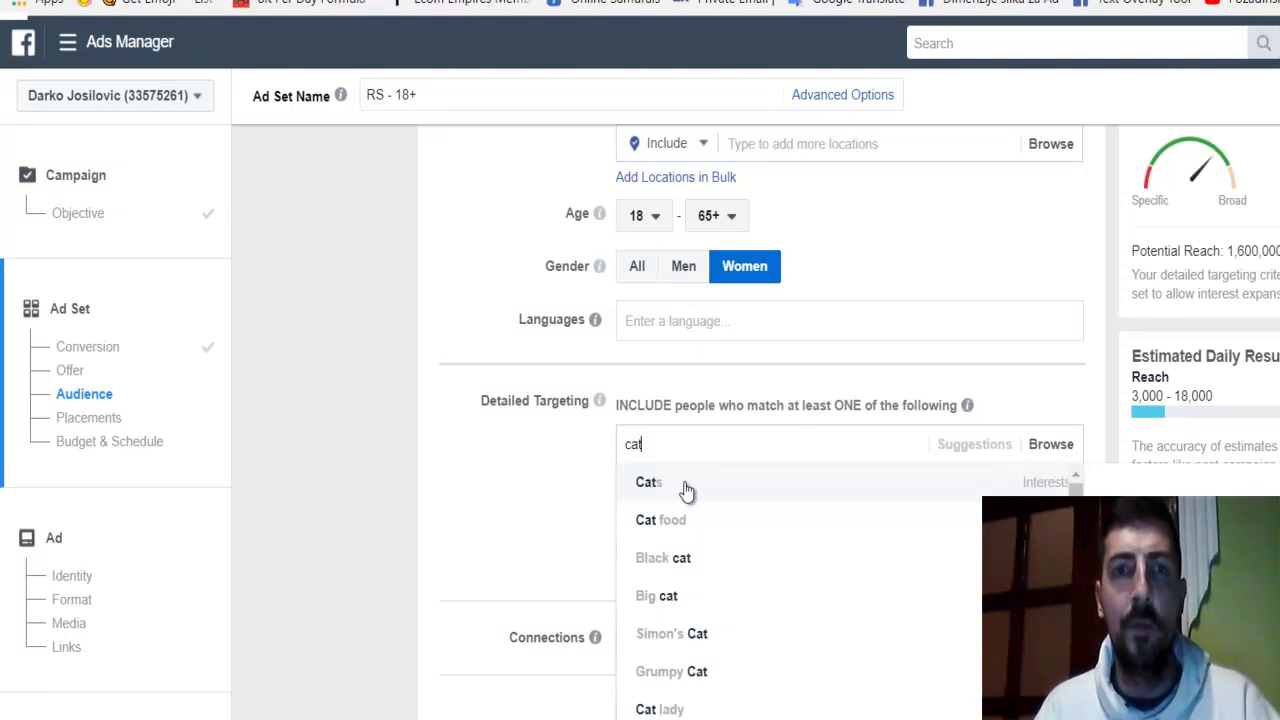
click(674, 490)
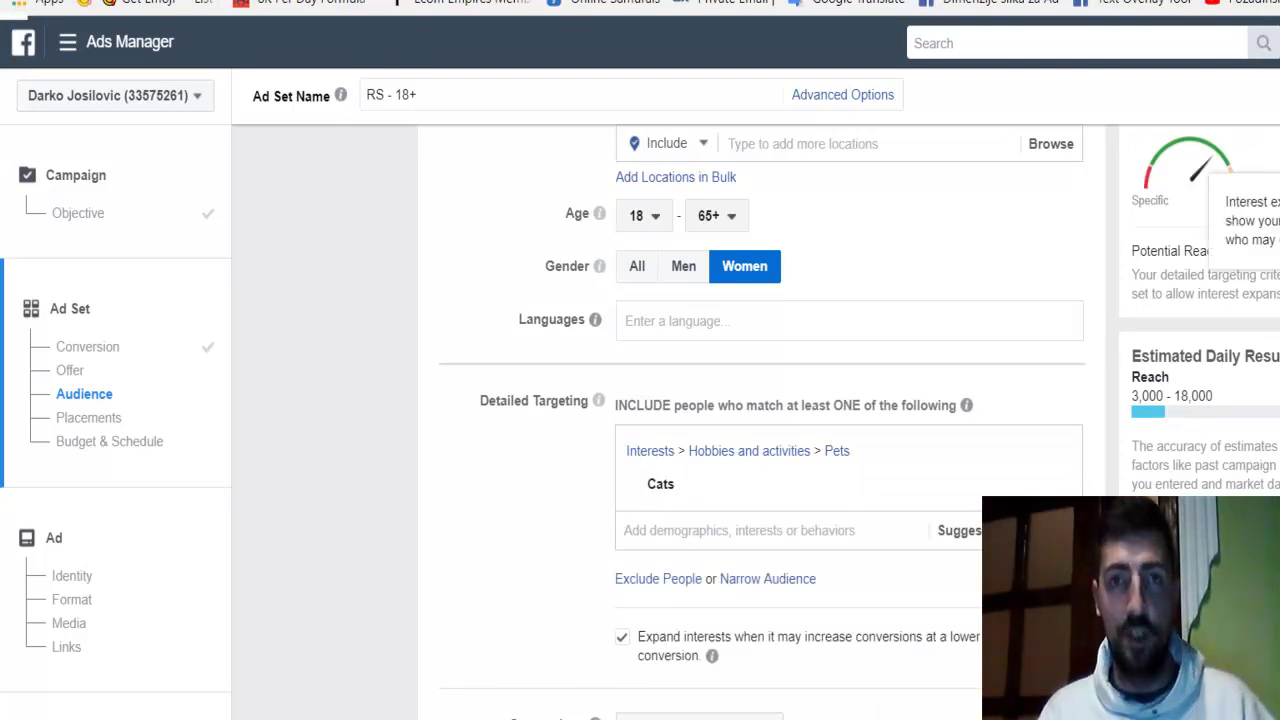
Review the audience settings and open Audience Insights from the full list of advertising tools.
scroll(852, 280, up, 3)
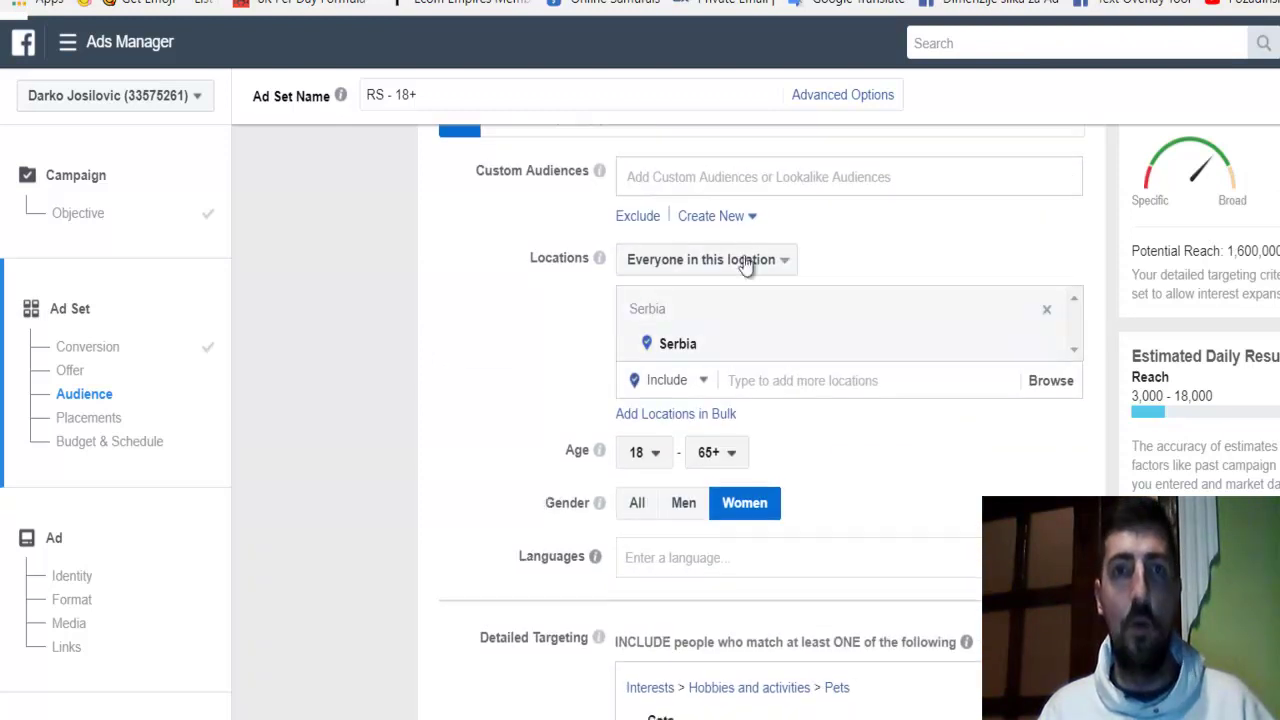
scroll(870, 437, down, 1)
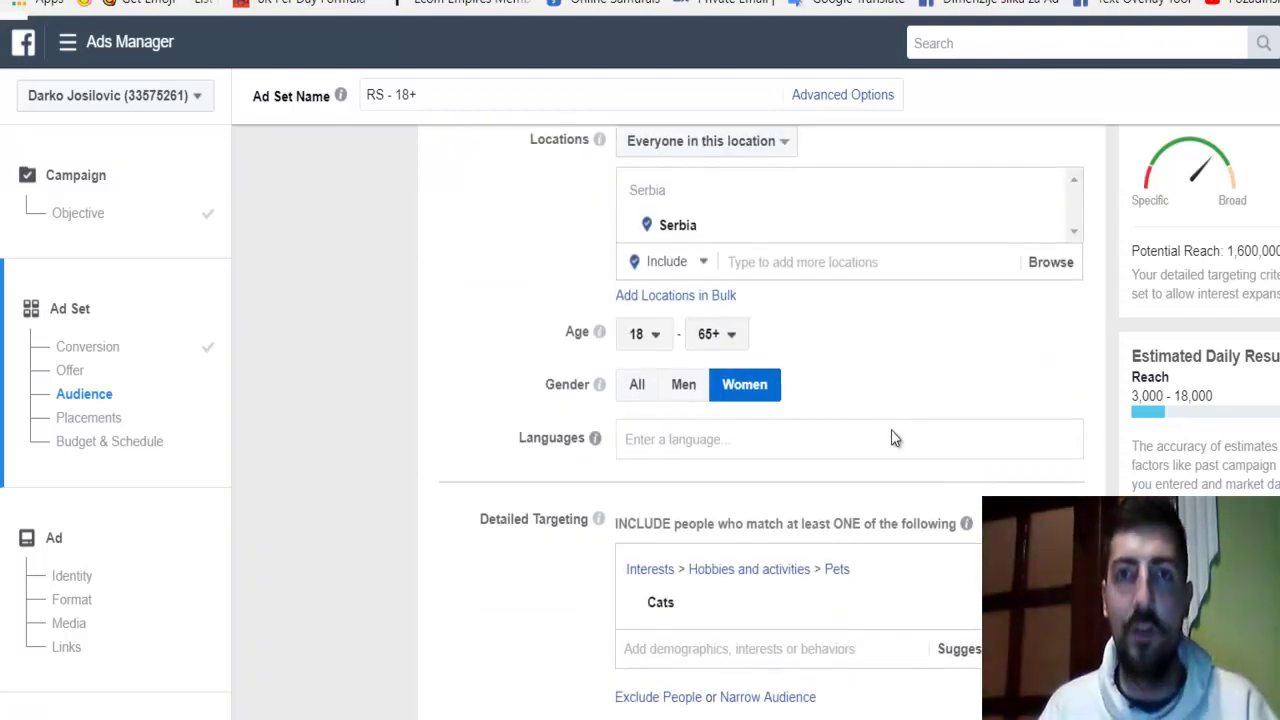
scroll(895, 438, down, 1)
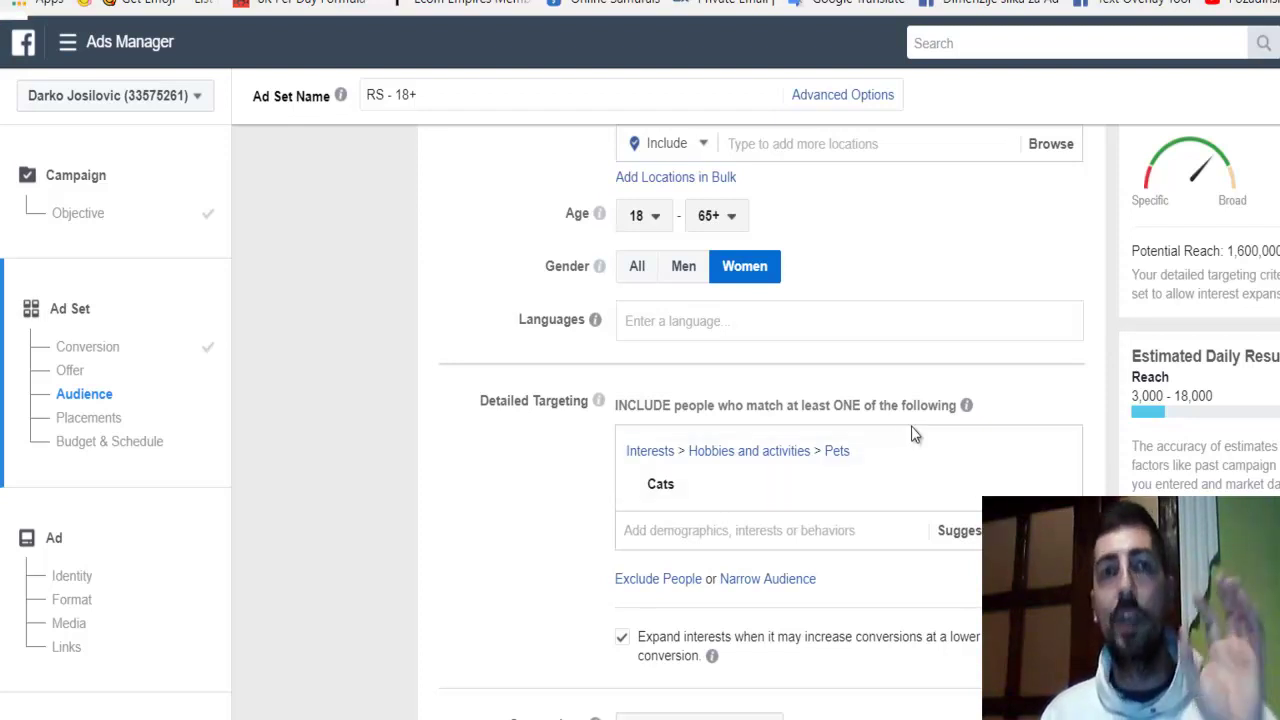
click(67, 42)
click(178, 543)
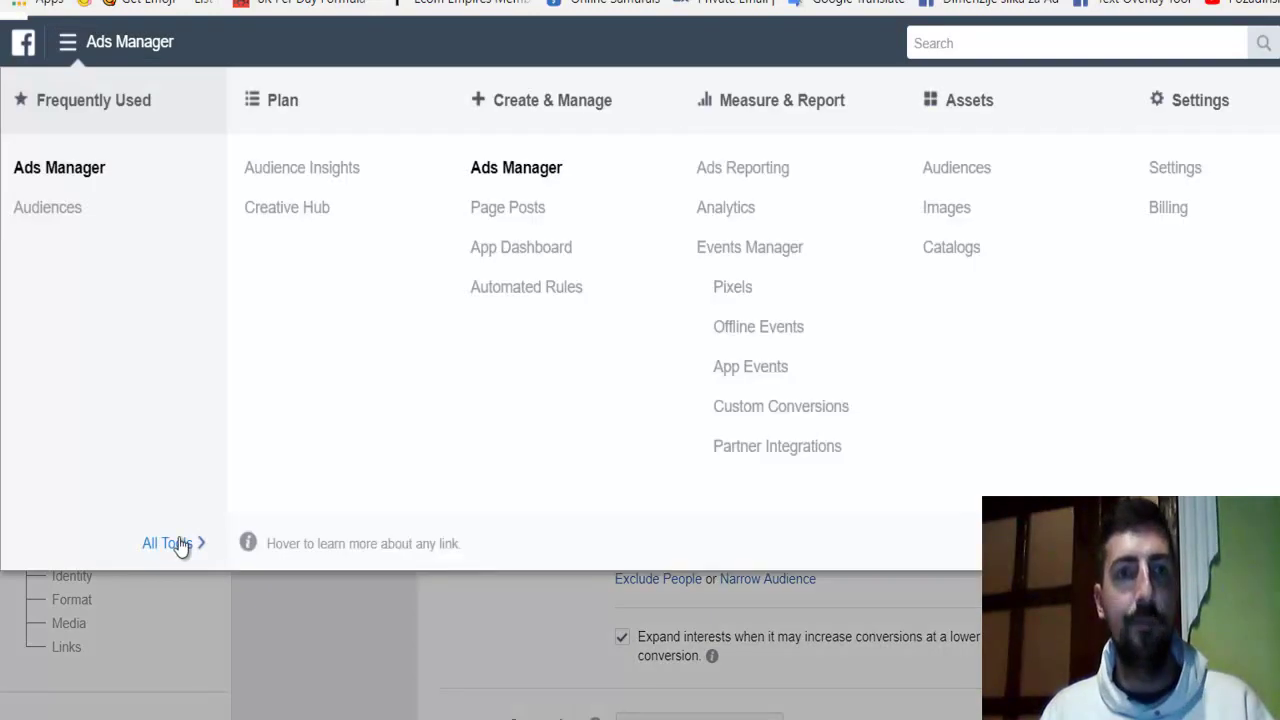
click(296, 179)
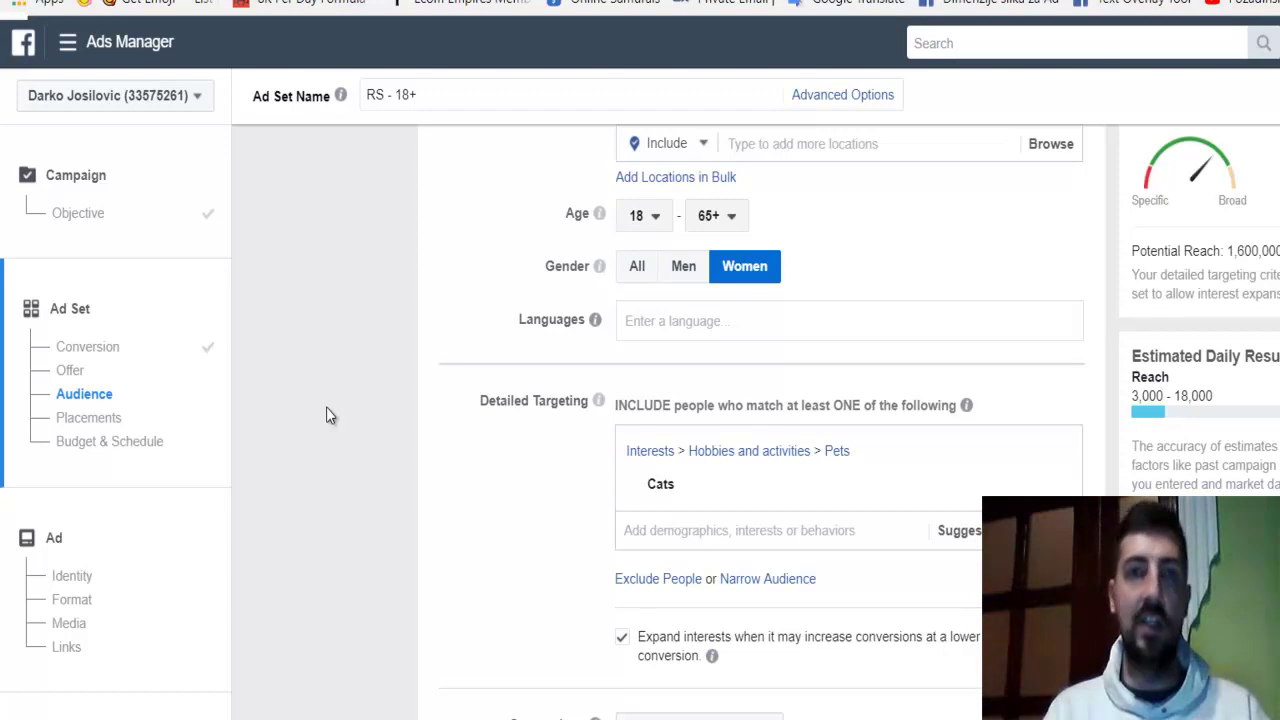
Return to the Ads Manager campaign list and check the criteria available for filtering campaigns.
click(117, 43)
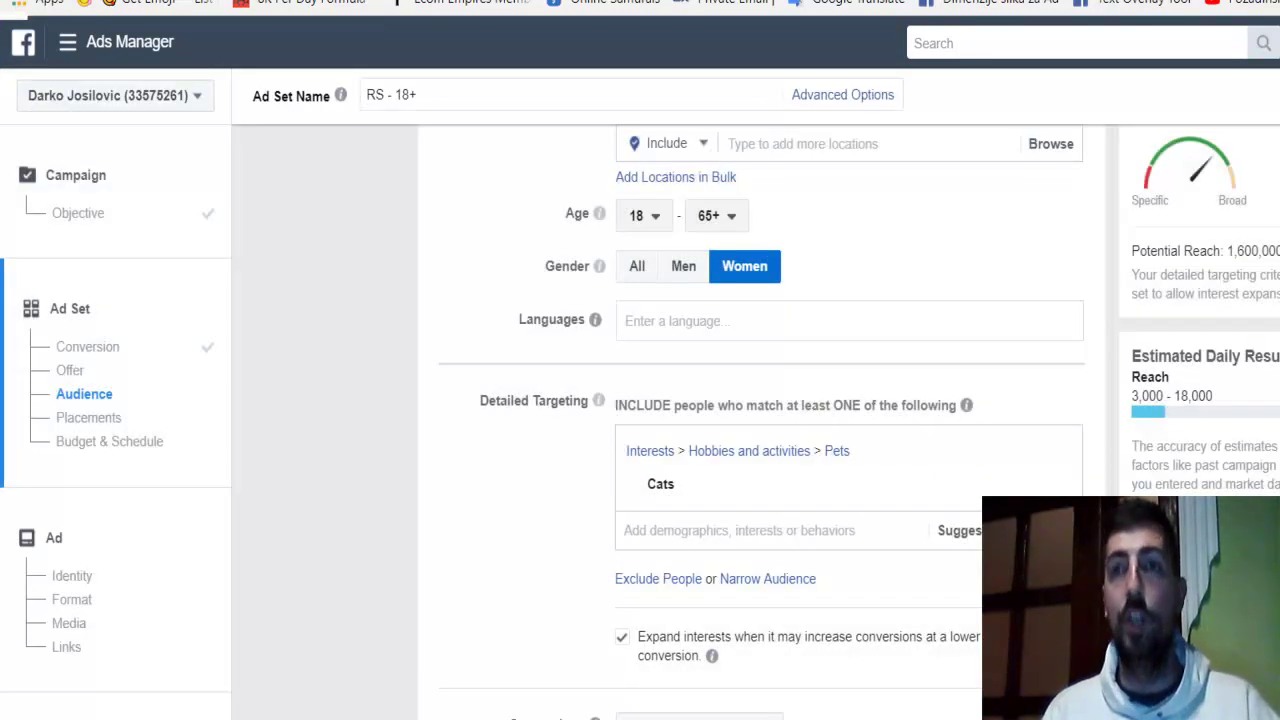
scroll(760, 420, up, 10)
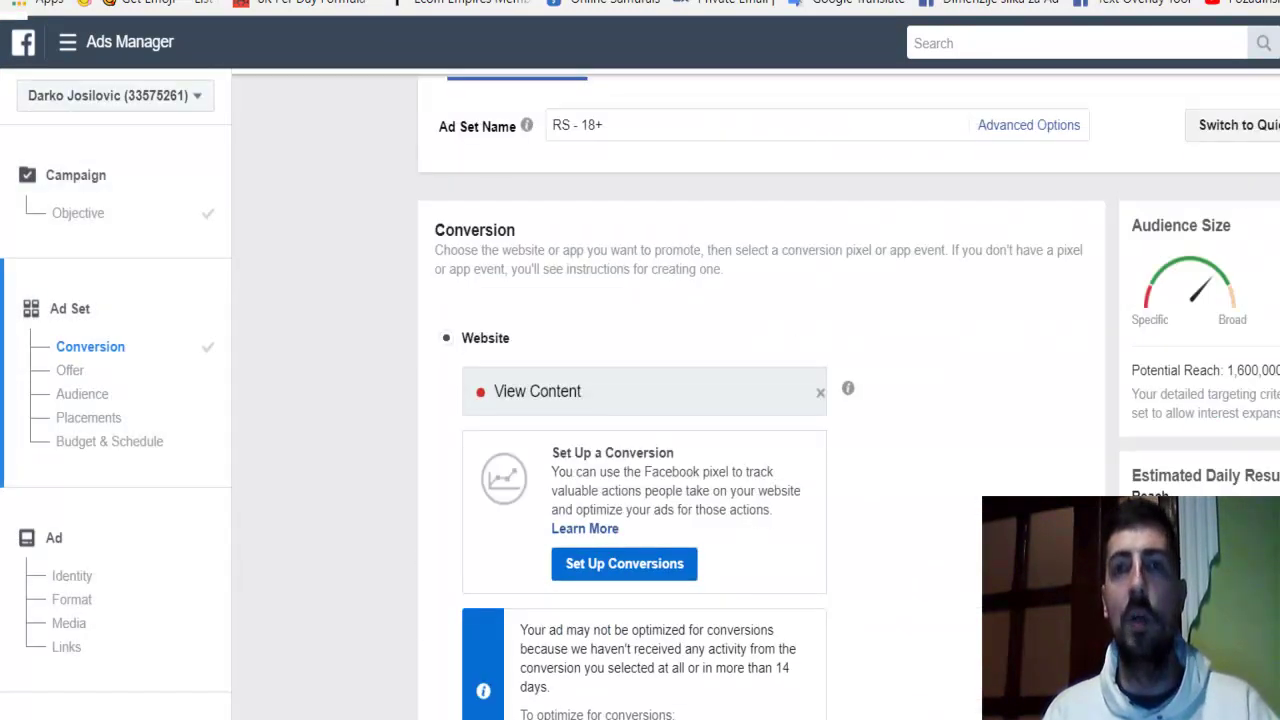
click(68, 44)
click(70, 176)
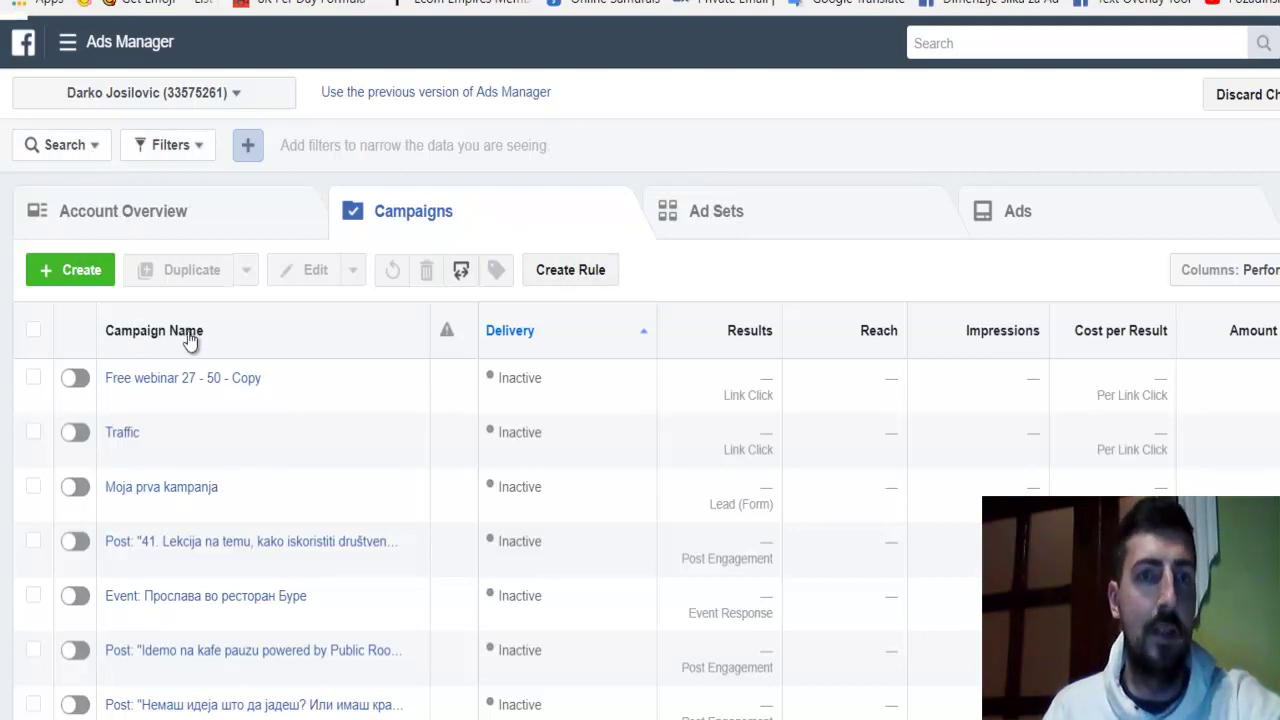
click(247, 150)
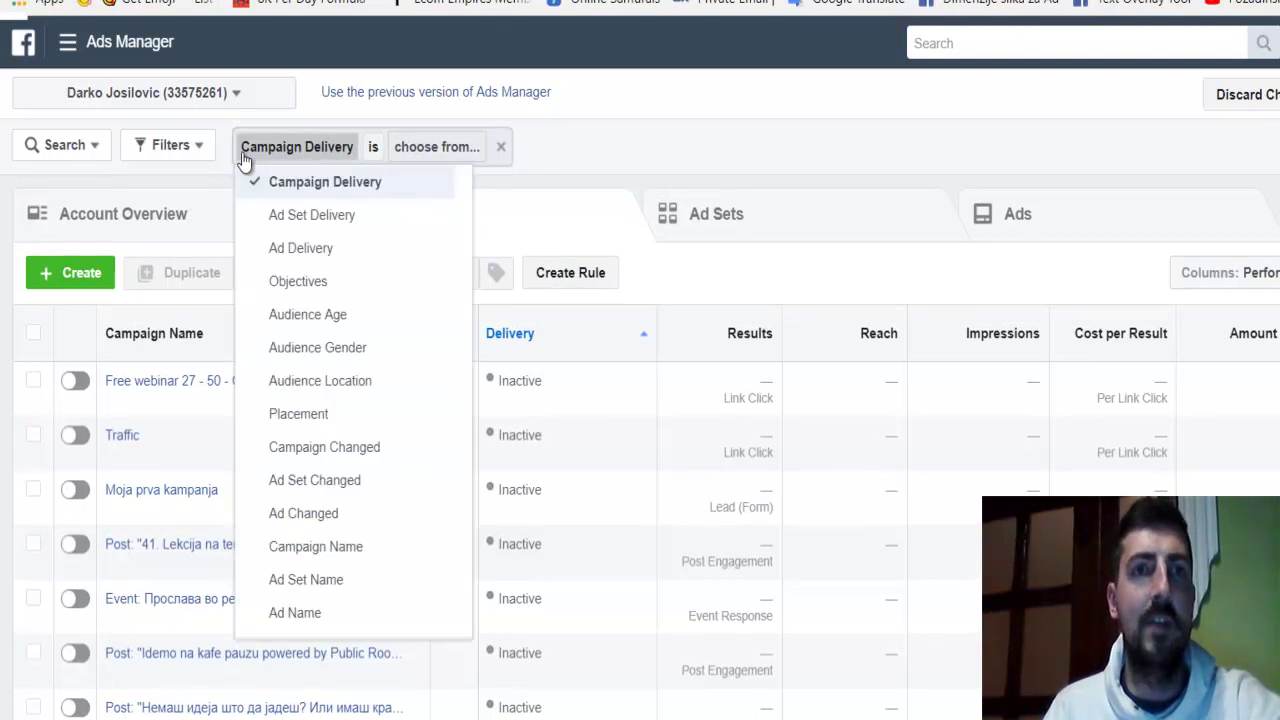
click(826, 166)
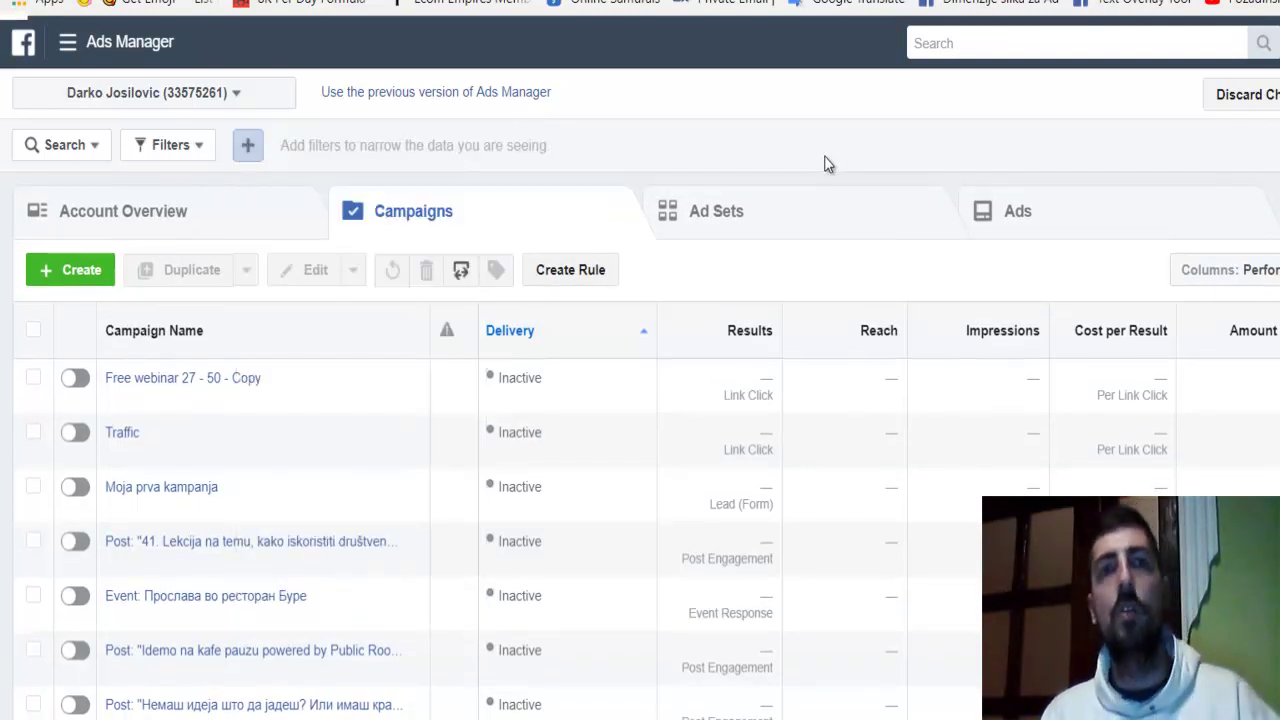